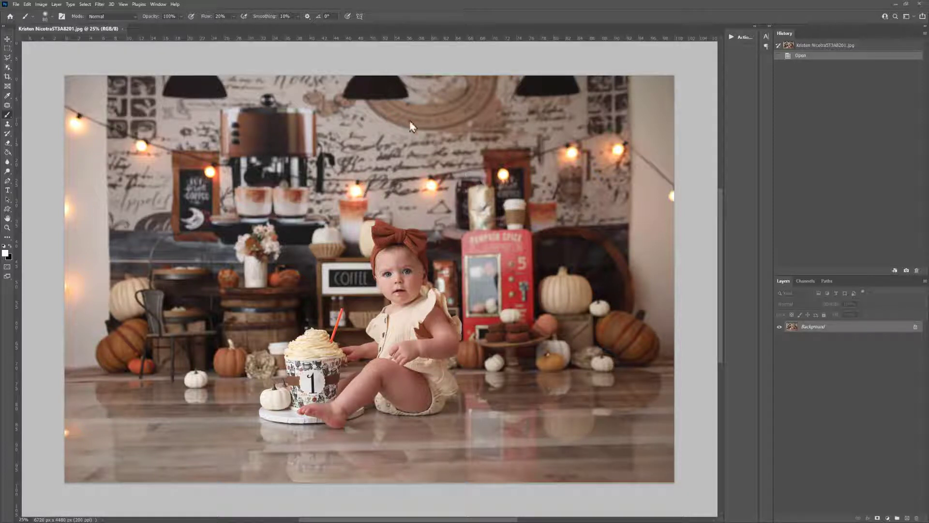
Duplicate the Background layer to create a Background copy.
right_click(833, 329)
click(843, 338)
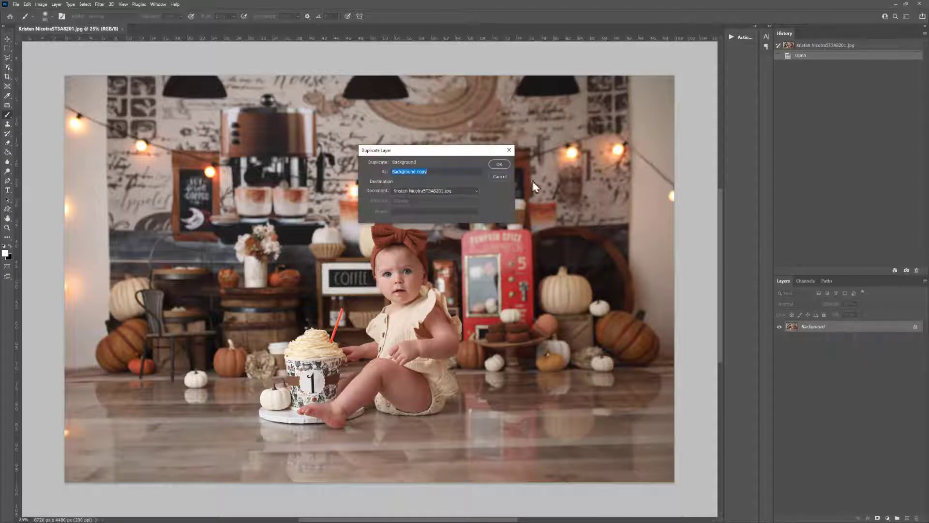
click(499, 165)
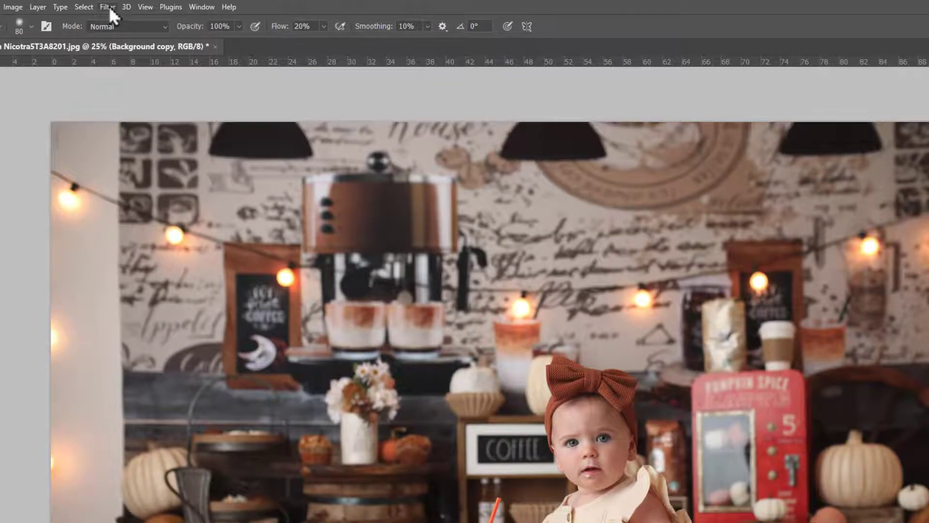
Open the Camera Raw Filter on the copy and shift its window slightly left.
click(107, 6)
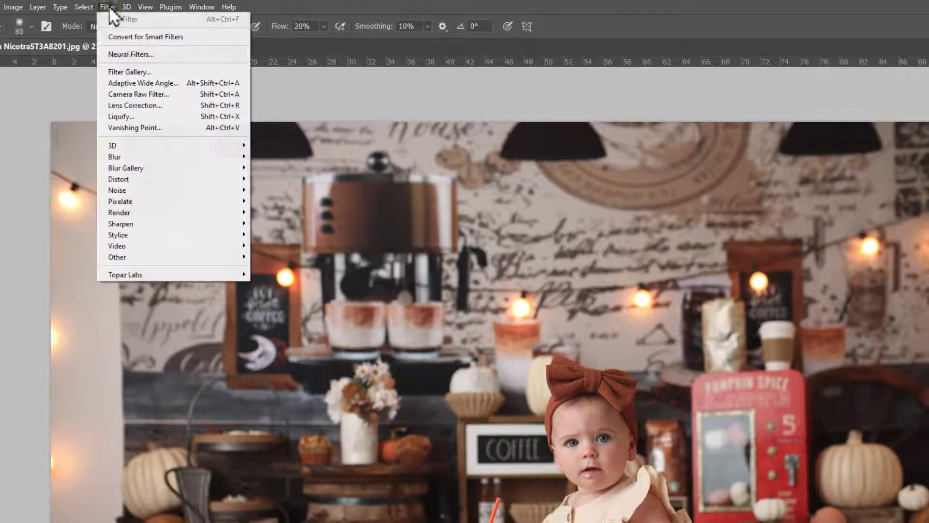
click(146, 96)
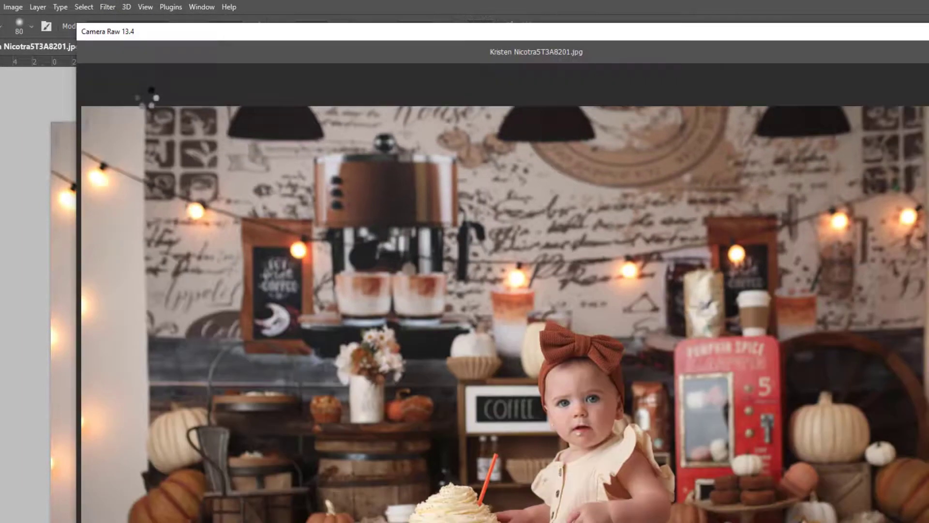
drag(570, 37, 549, 41)
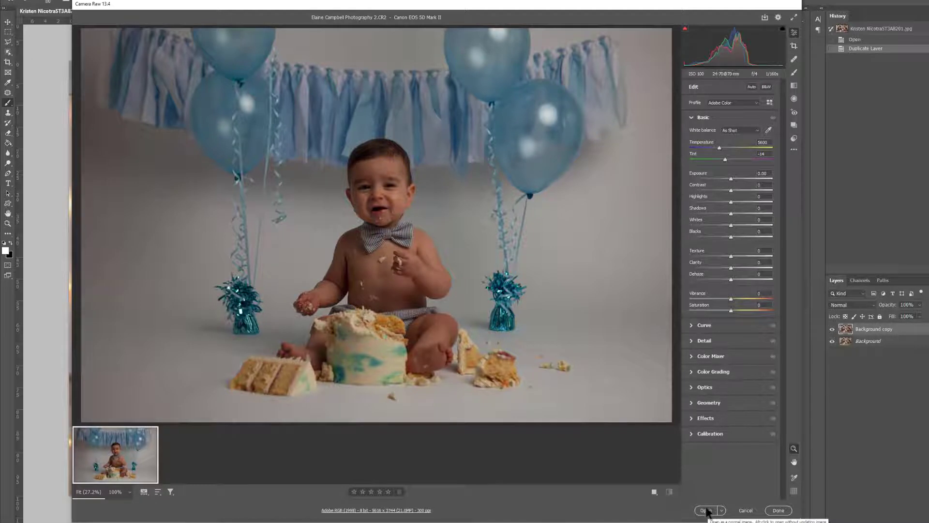
Nudge the Camera Raw window right to see the balloon photo's Basic settings (Temperature 5600, Tint -14).
drag(560, 6, 572, 8)
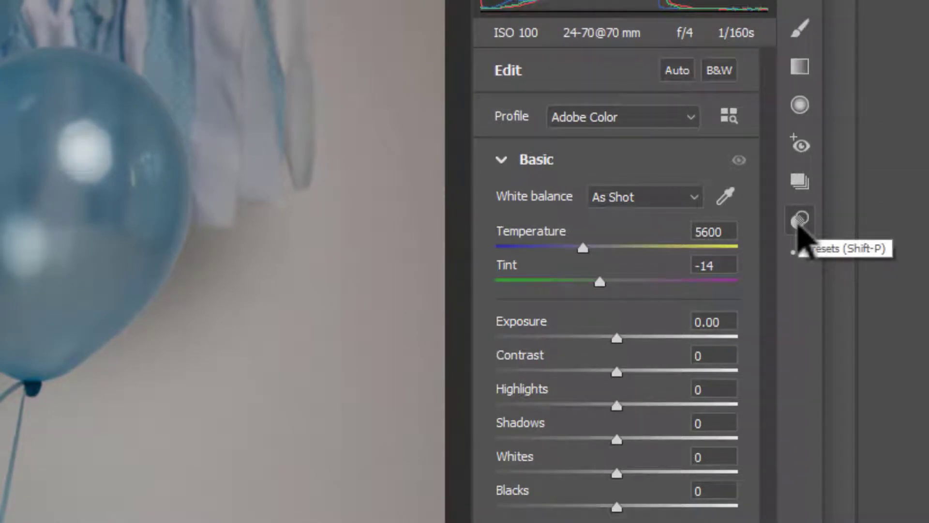
Delete the LSP Cake Smash Cutie Lightroom Pre-Edit group from the Presets panel.
click(799, 222)
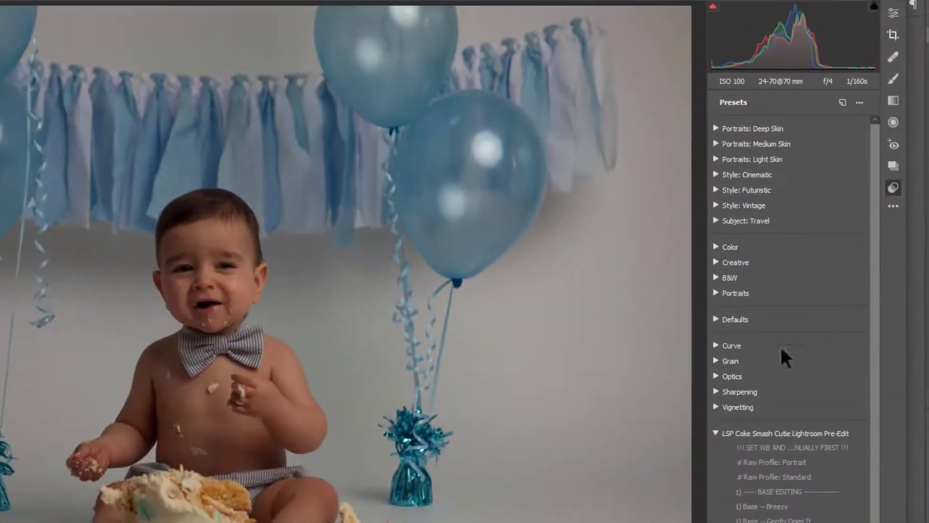
click(735, 428)
right_click(739, 428)
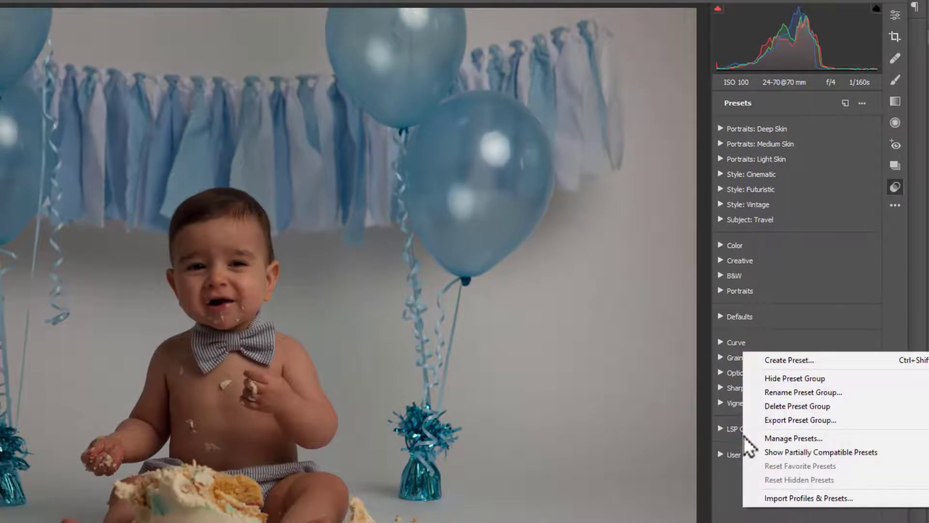
click(768, 405)
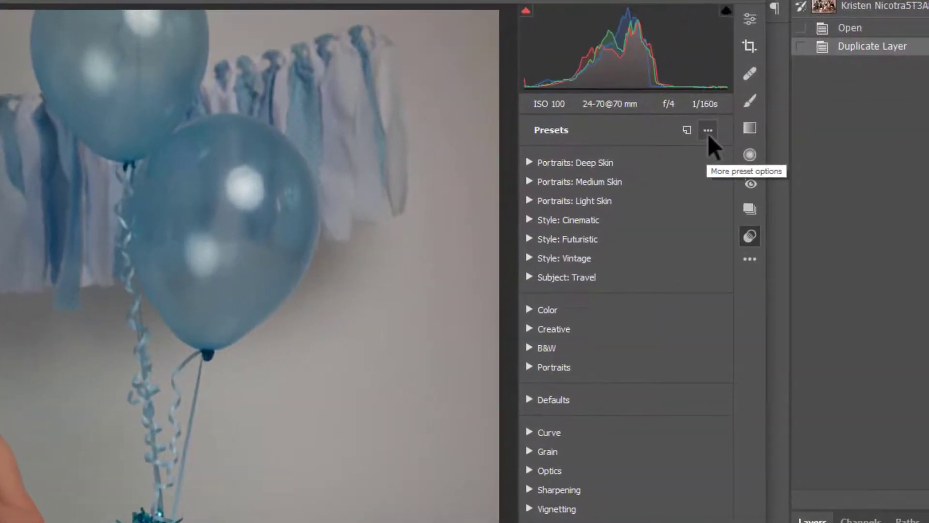
Open Import Profiles & Presets from the More preset options menu.
click(708, 133)
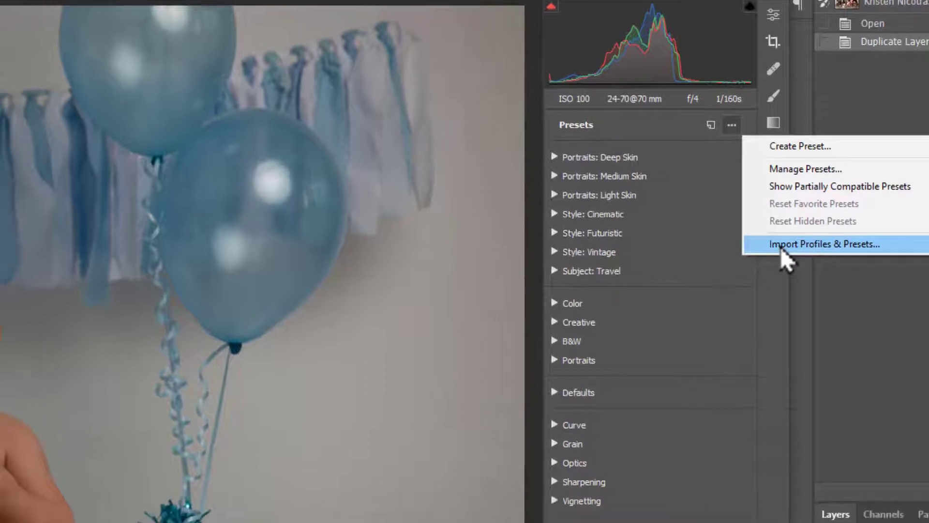
click(756, 252)
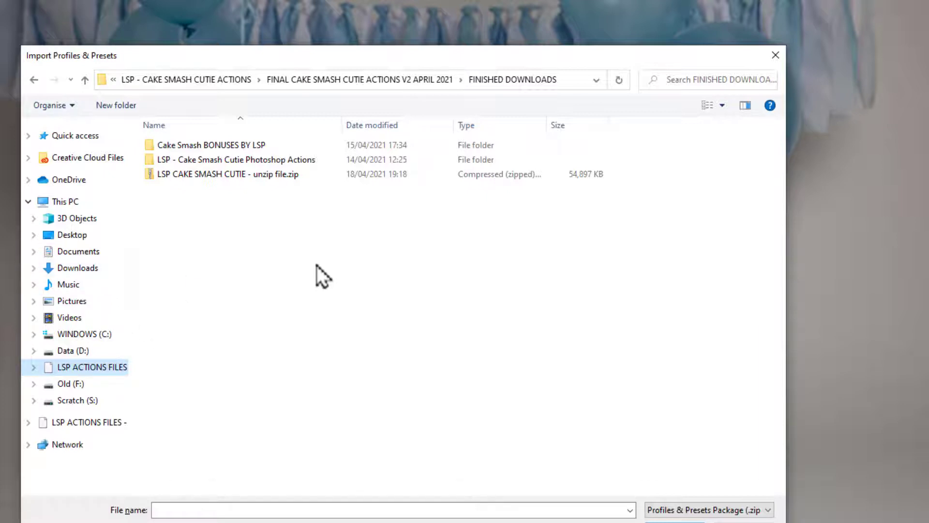
Use Extract All on the LSP CAKE SMASH CUTIE zip file.
click(276, 175)
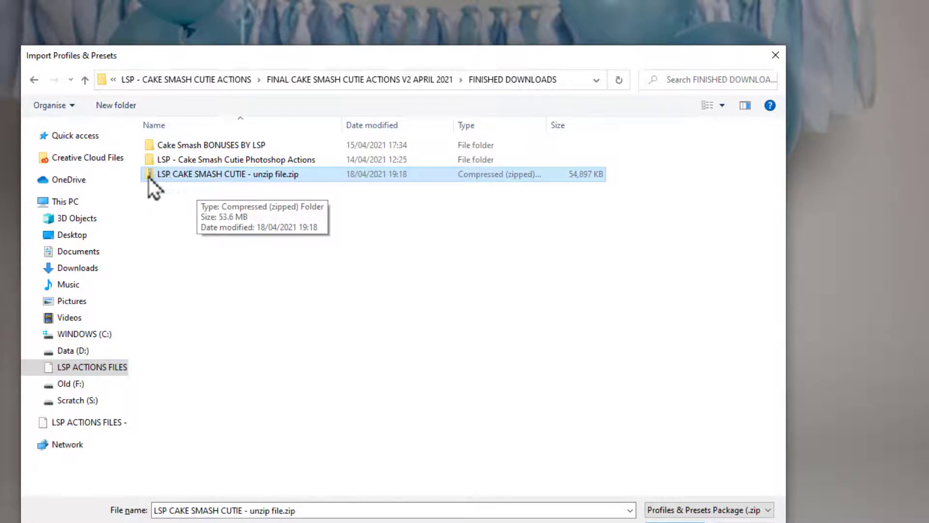
right_click(185, 175)
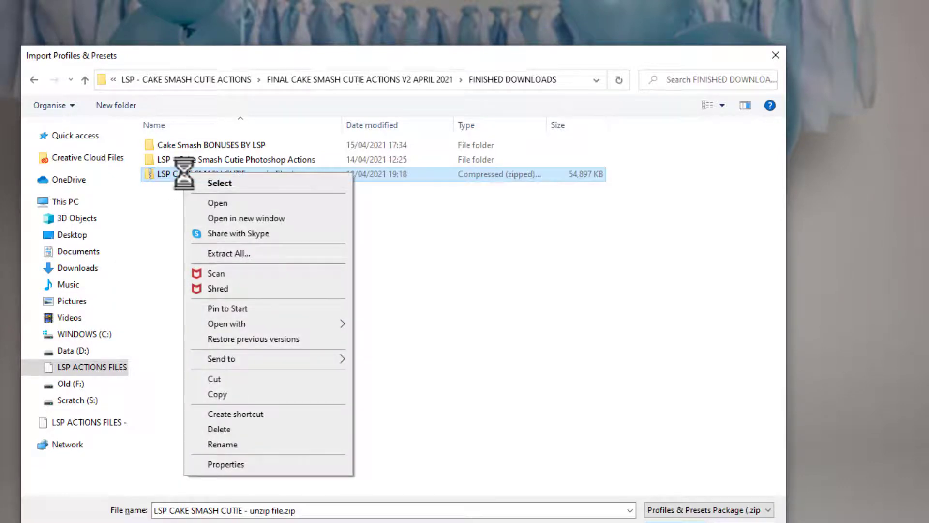
click(232, 253)
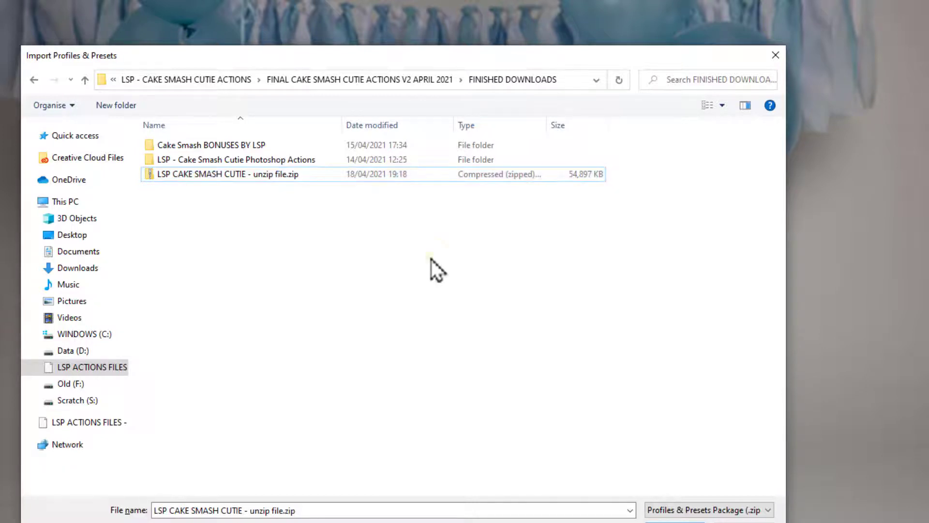
Browse into LSP - BONUS Cake Smash Lightroom Presets and select Cake Smash CC ACR Lightroom Presets.zip.
double_click(261, 145)
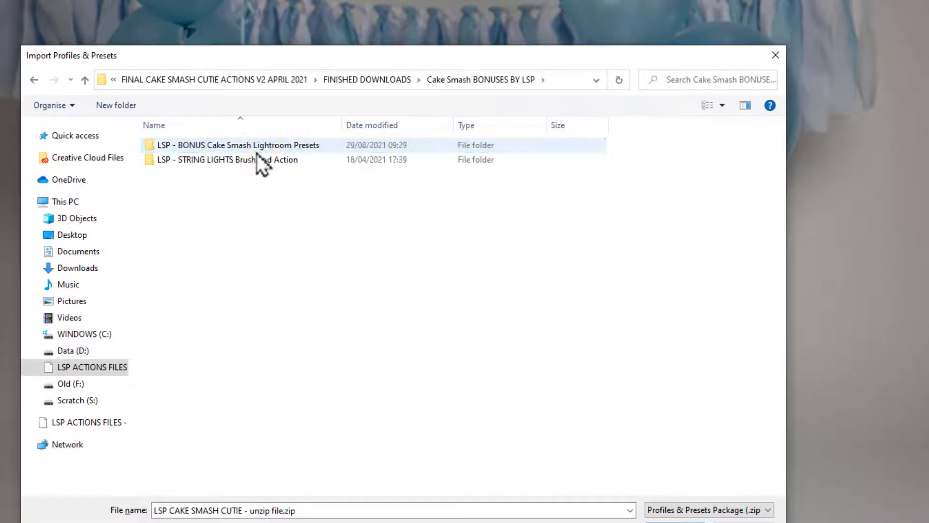
click(253, 149)
double_click(253, 149)
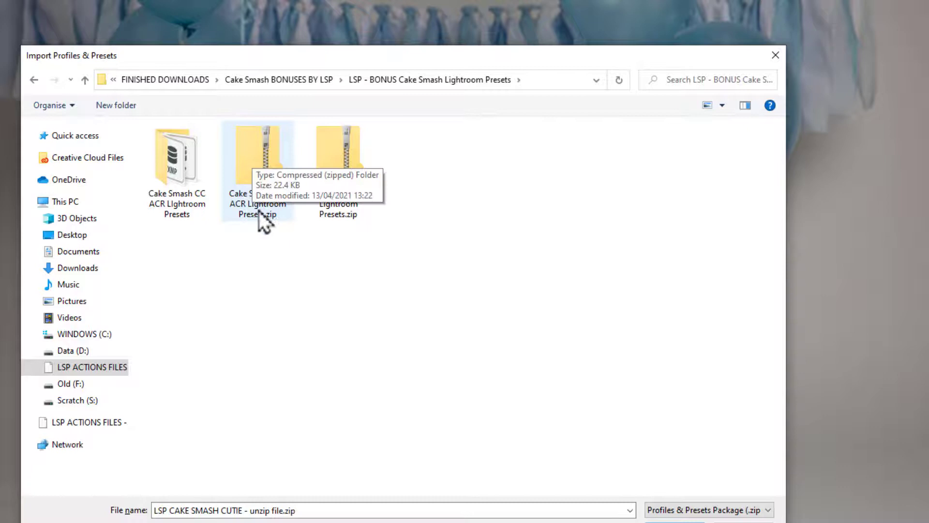
click(351, 218)
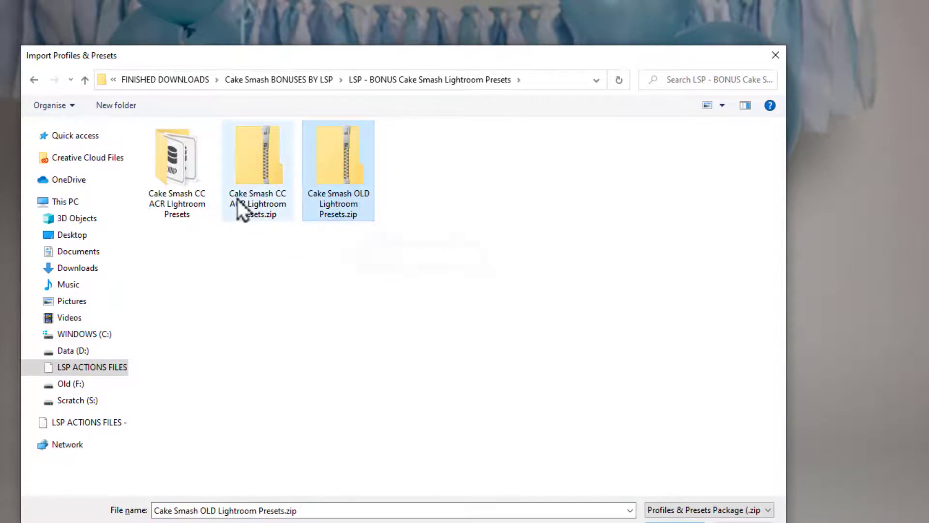
click(257, 173)
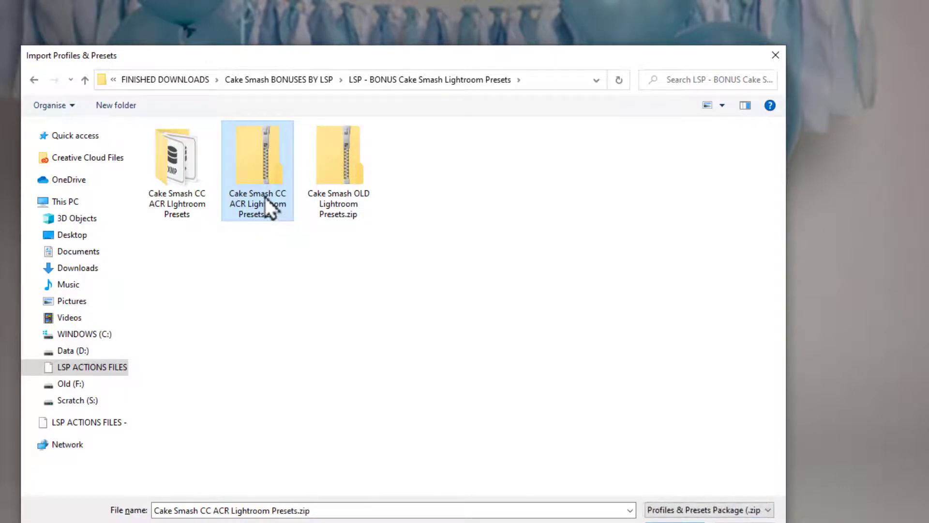
Compress the XMP presets folder to a zip, then import Cake Smash CC ACR Lightroom Presets.zip.
click(276, 245)
click(206, 163)
right_click(194, 163)
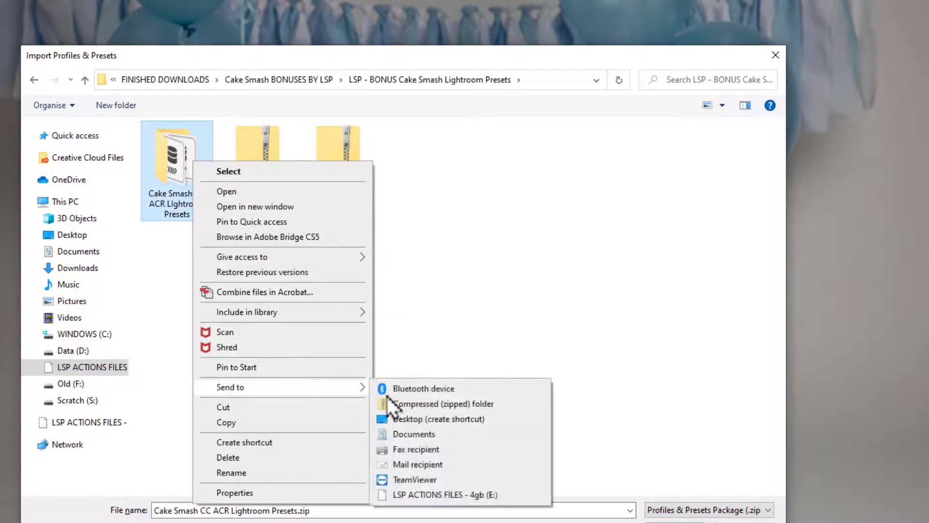
click(452, 225)
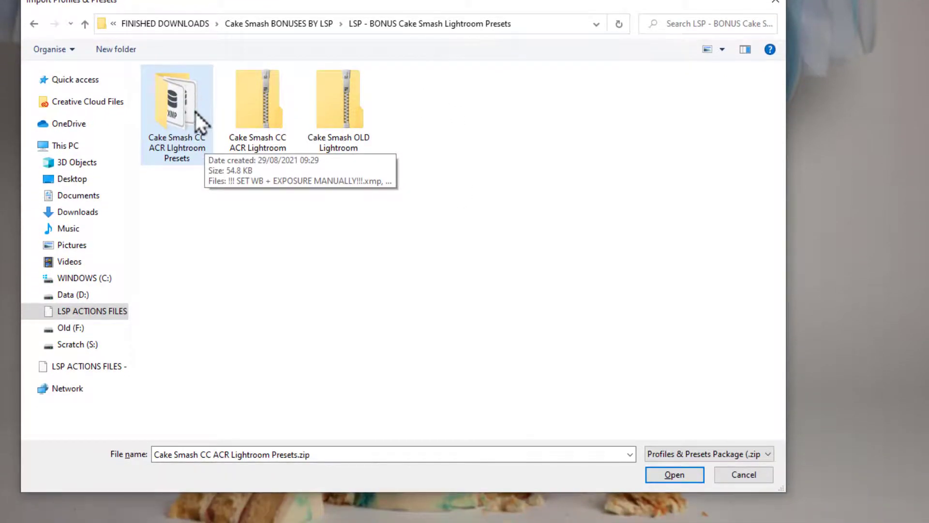
click(259, 133)
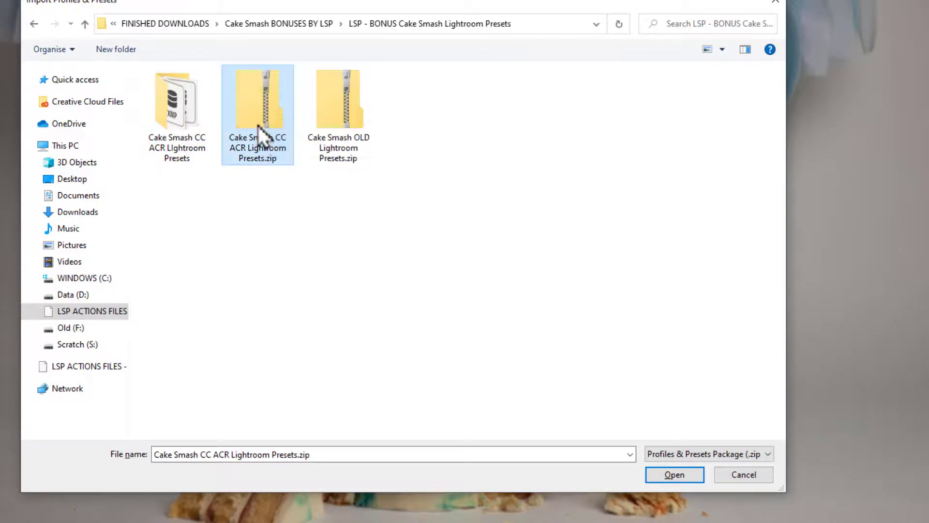
click(665, 475)
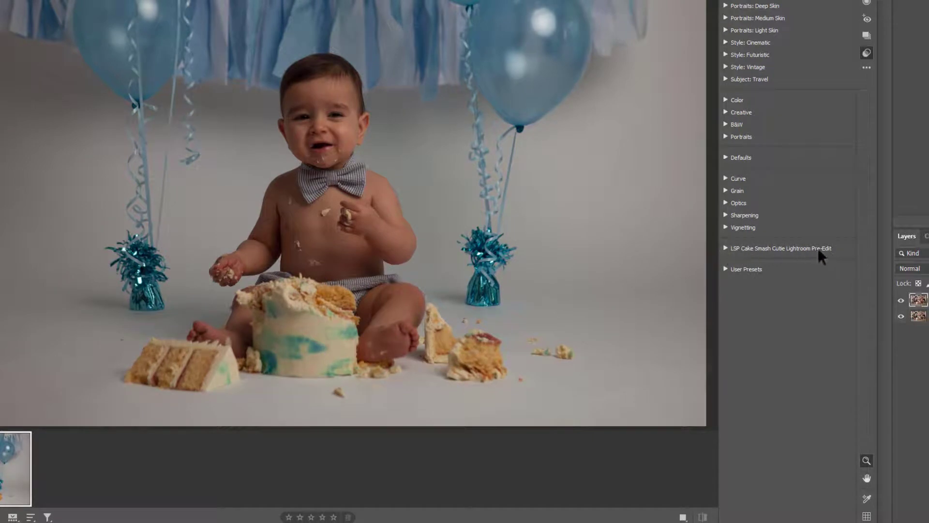
From the LSP Cake Smash group, apply '1) Base -- Lemon Sky', then '2) Matte De-Contrast'.
click(725, 248)
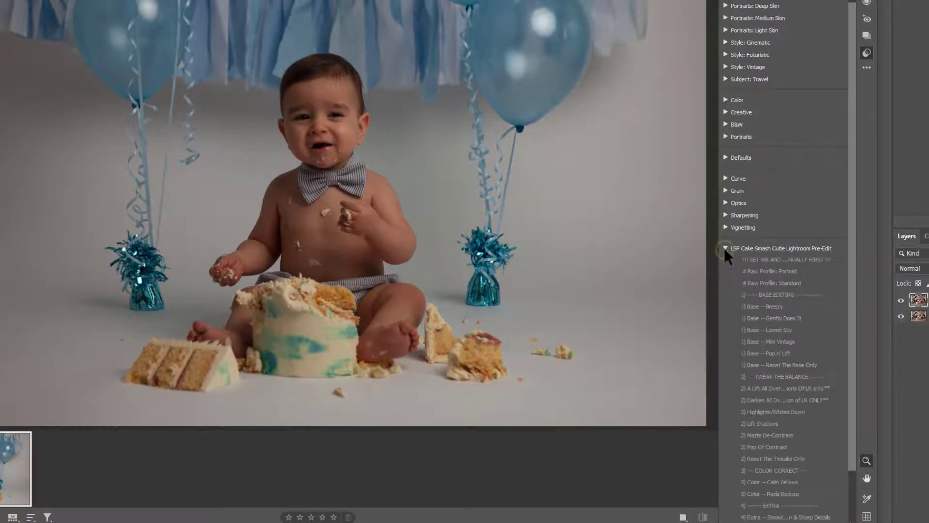
drag(854, 280, 843, 340)
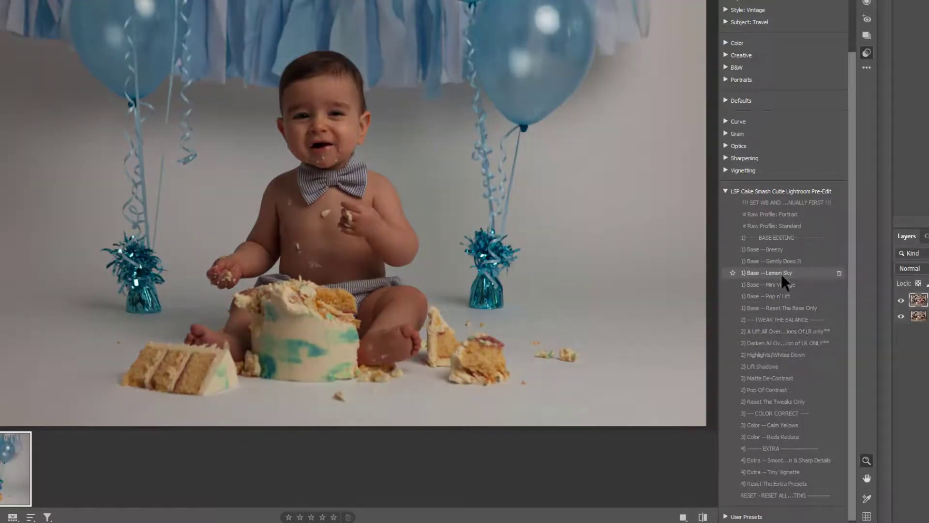
click(781, 274)
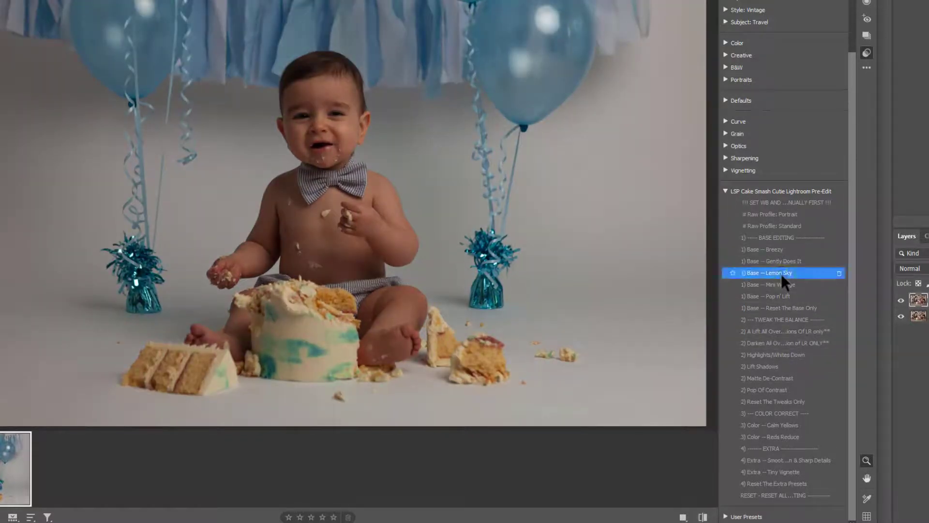
click(786, 378)
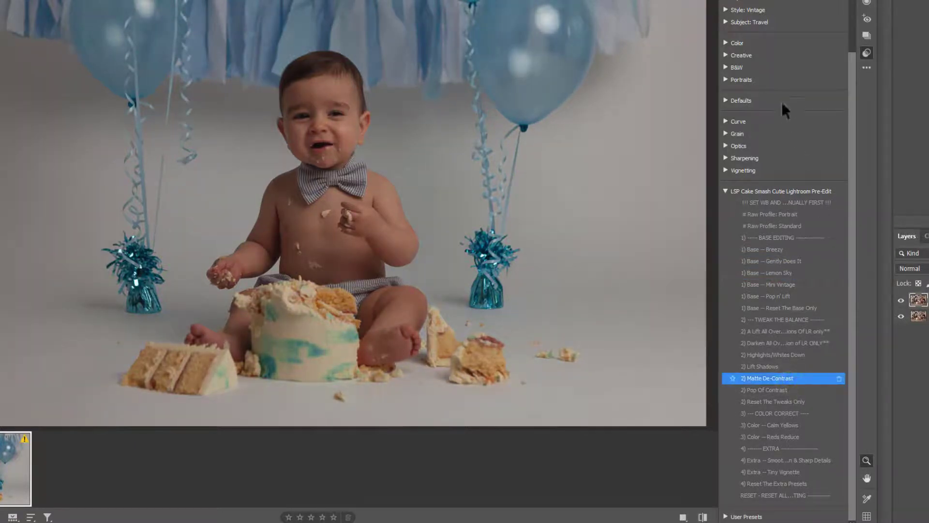
scroll(820, 42, up, 2)
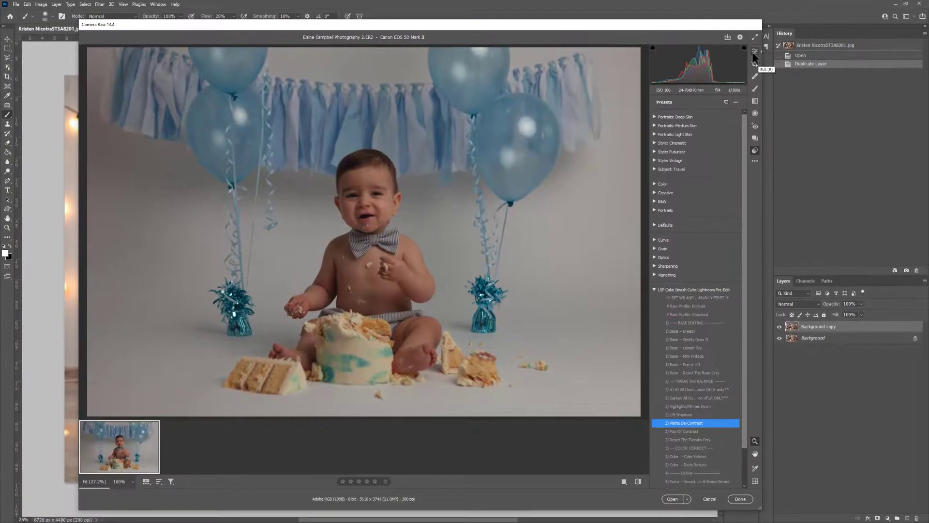
Set Exposure to +0.90, open the balloon photo, and switch to the coffee-shop photo.
click(754, 51)
drag(697, 190, 703, 190)
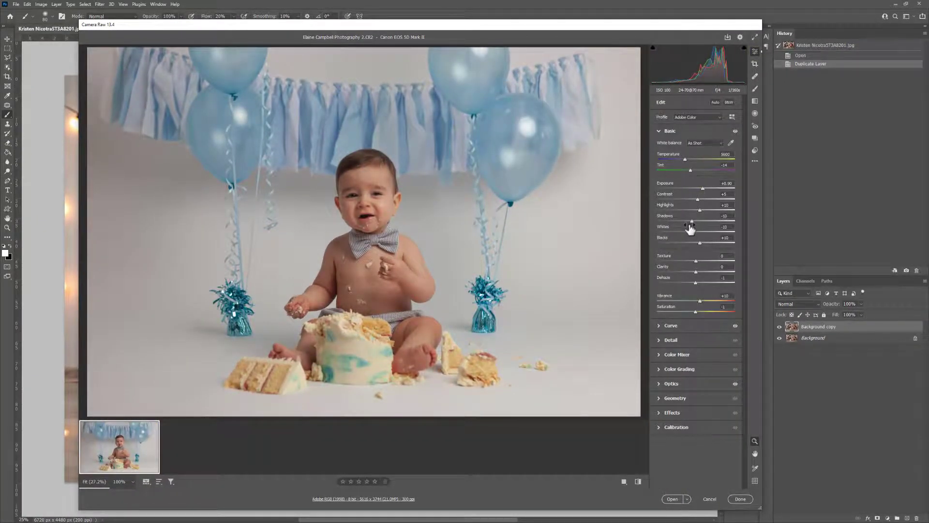
click(671, 498)
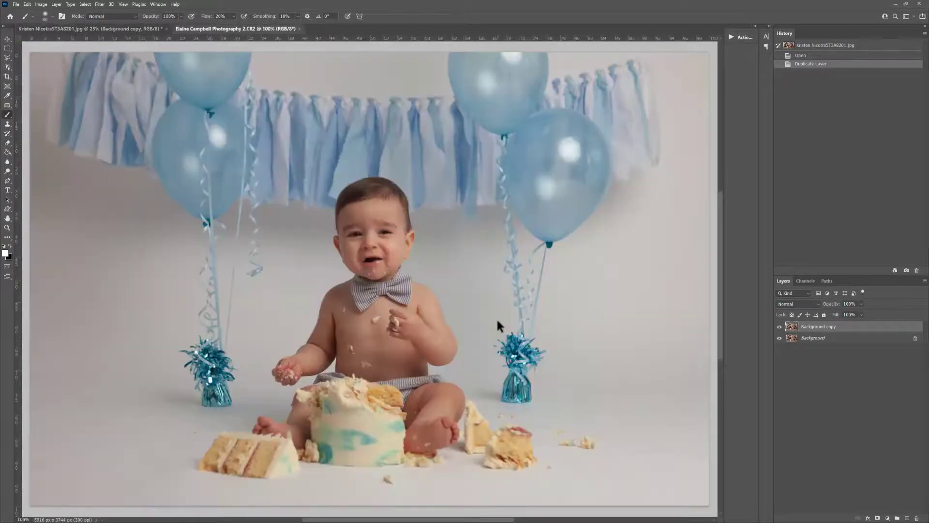
click(146, 29)
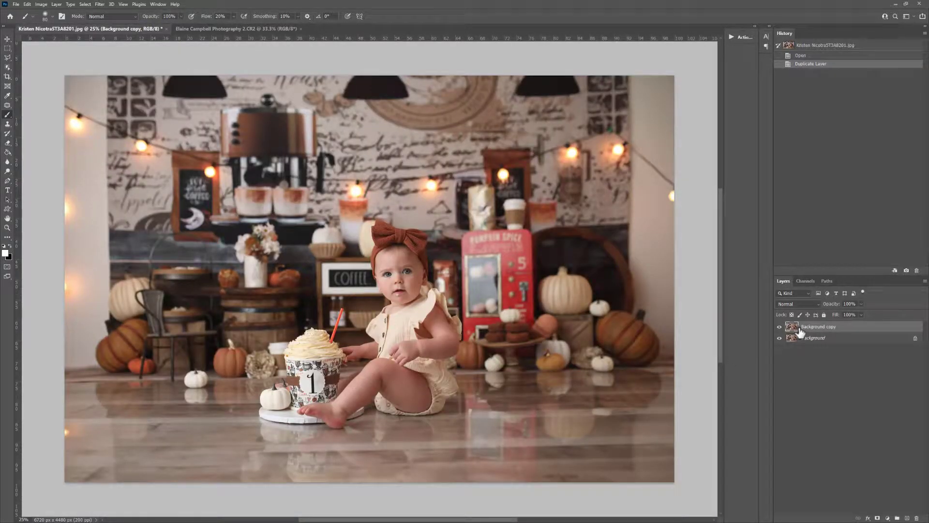
Launch the Camera Raw Filter on the coffee-shop copy layer and show its presets.
click(100, 3)
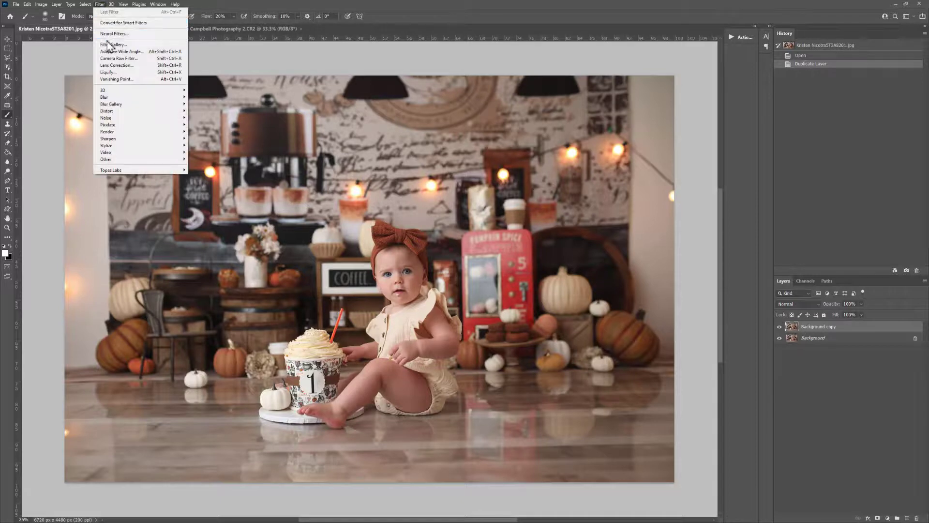
click(112, 57)
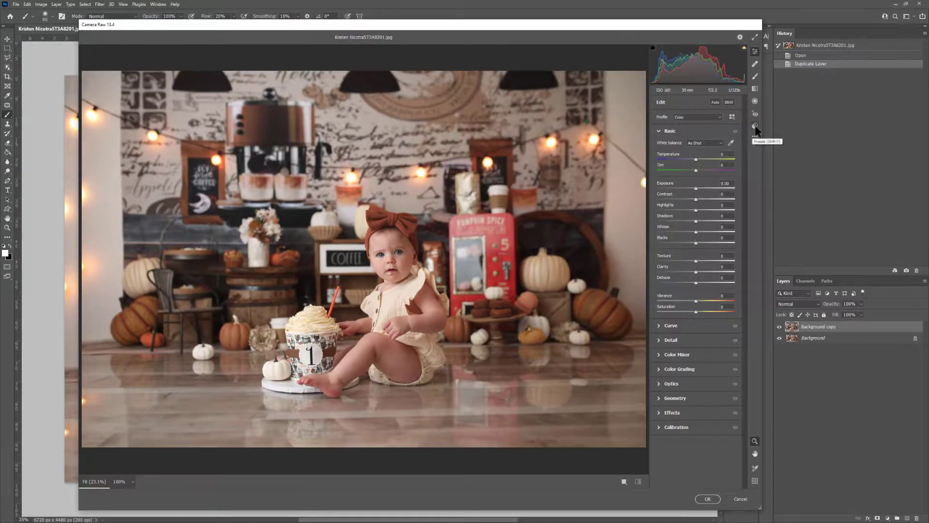
click(755, 126)
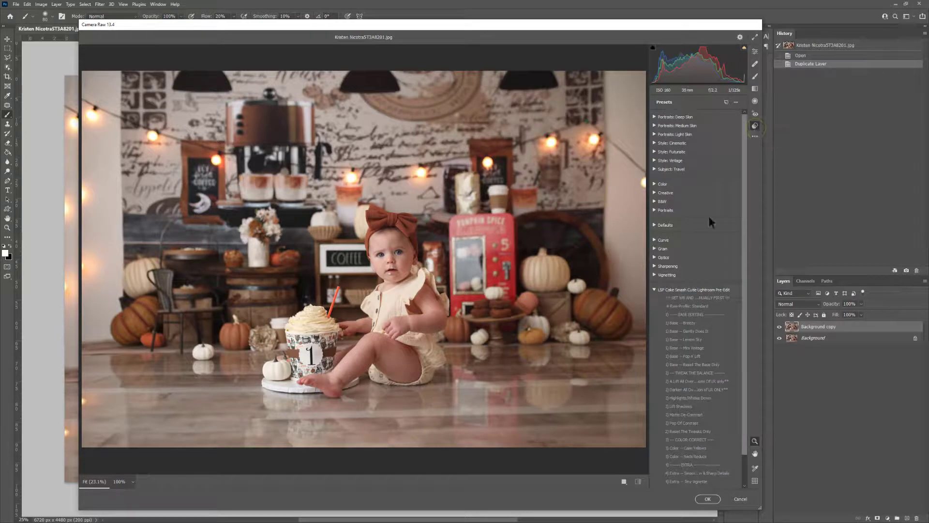
Apply Lemon Sky, Matte De-Contrast and Reset The Extra Presets, then commit with OK.
click(699, 339)
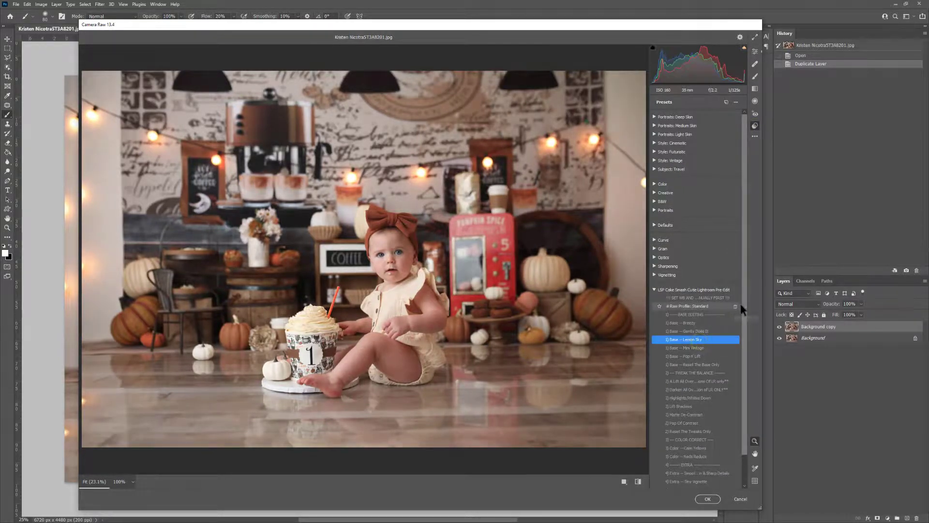
drag(743, 310, 745, 330)
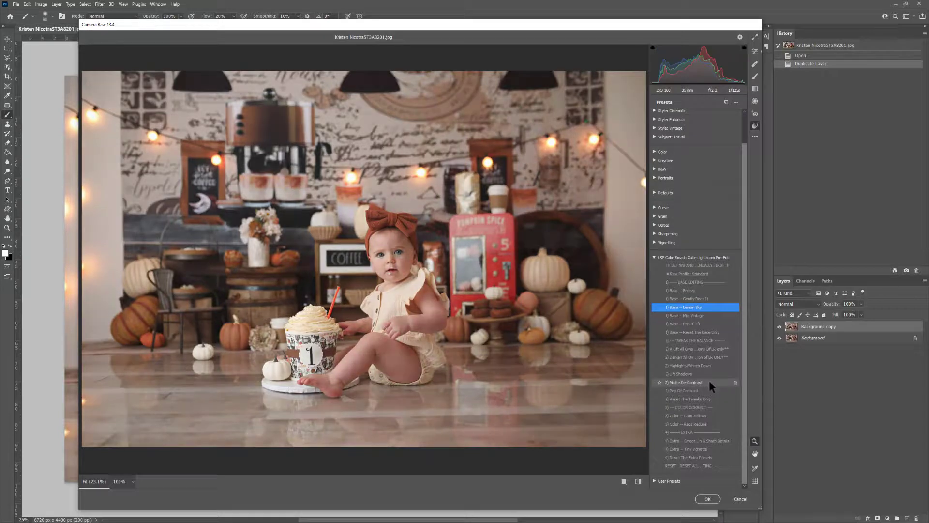
click(710, 384)
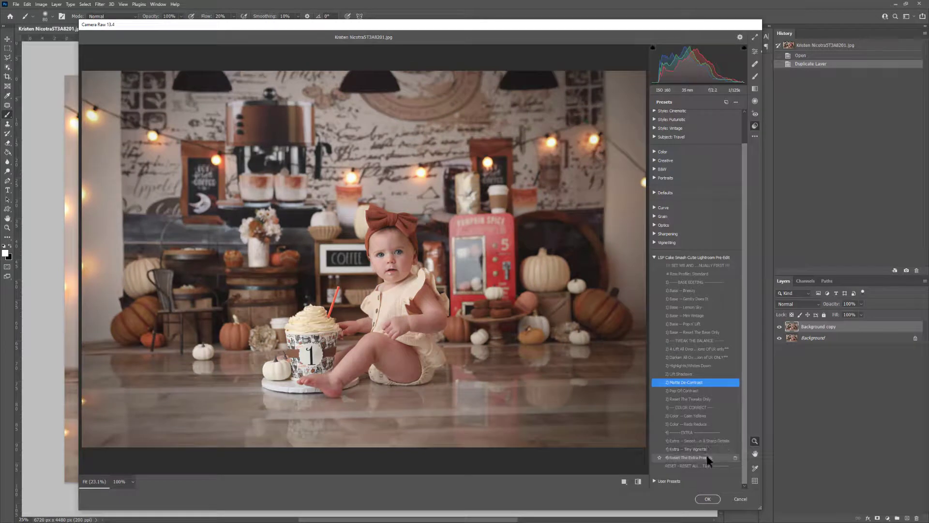
click(708, 457)
click(706, 498)
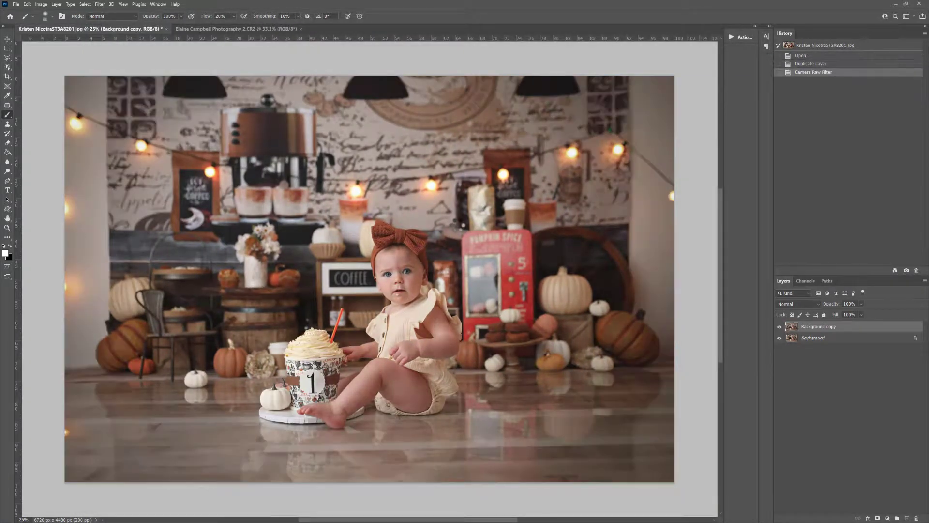
click(779, 327)
click(780, 327)
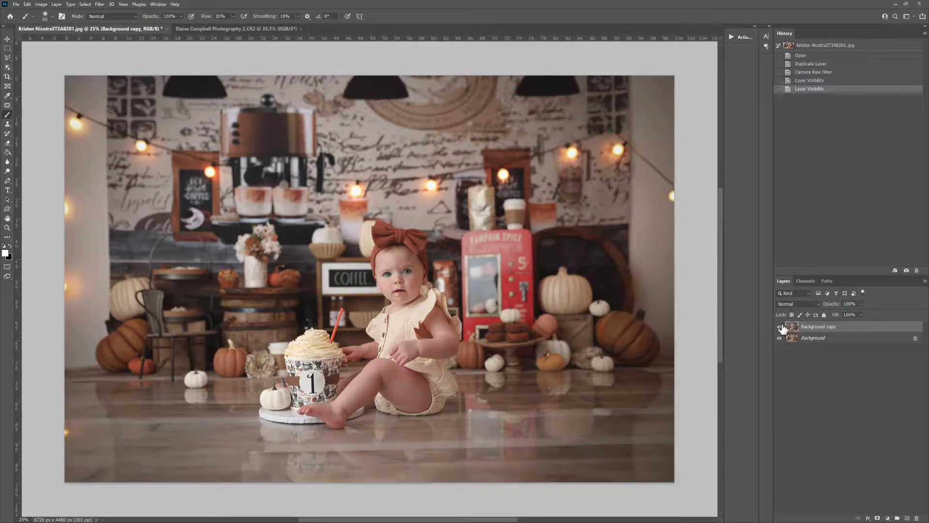
click(232, 29)
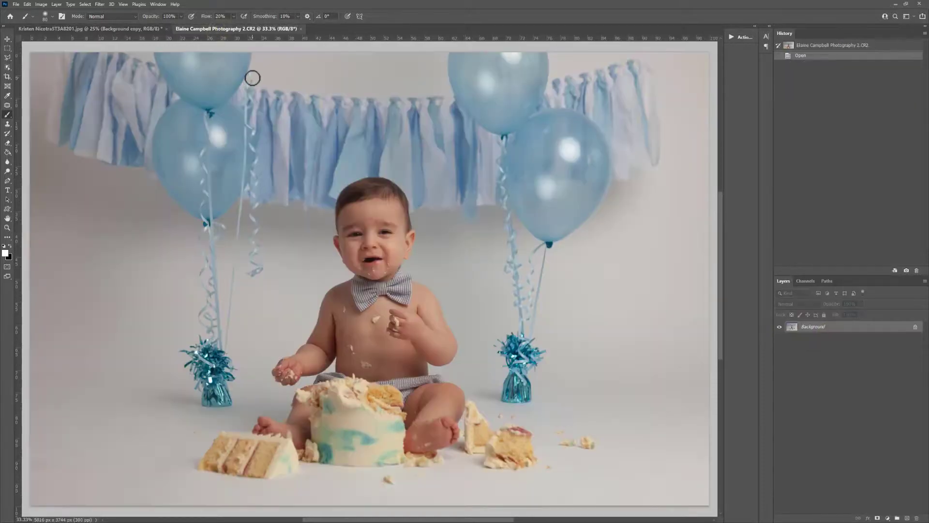
click(123, 29)
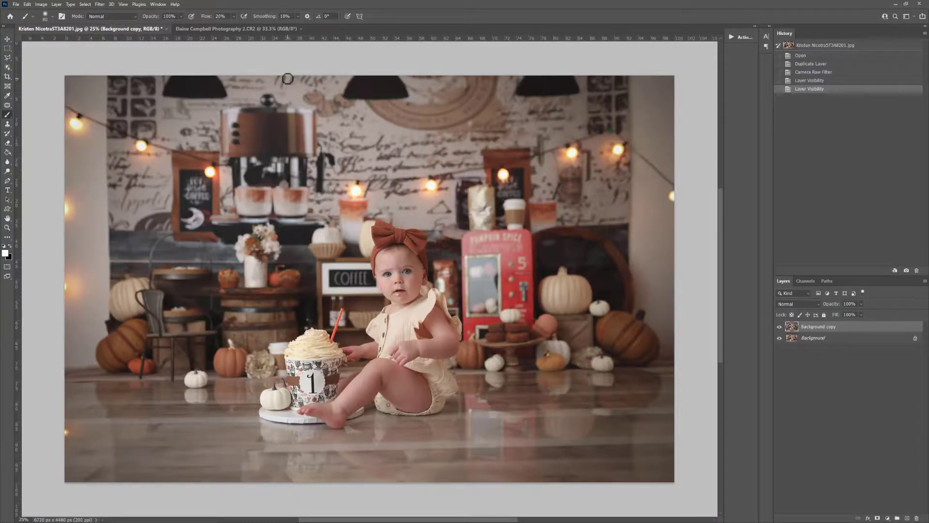
Reopen the Camera Raw Filter on the coffee-shop photo and show the Presets panel's options menu.
click(100, 4)
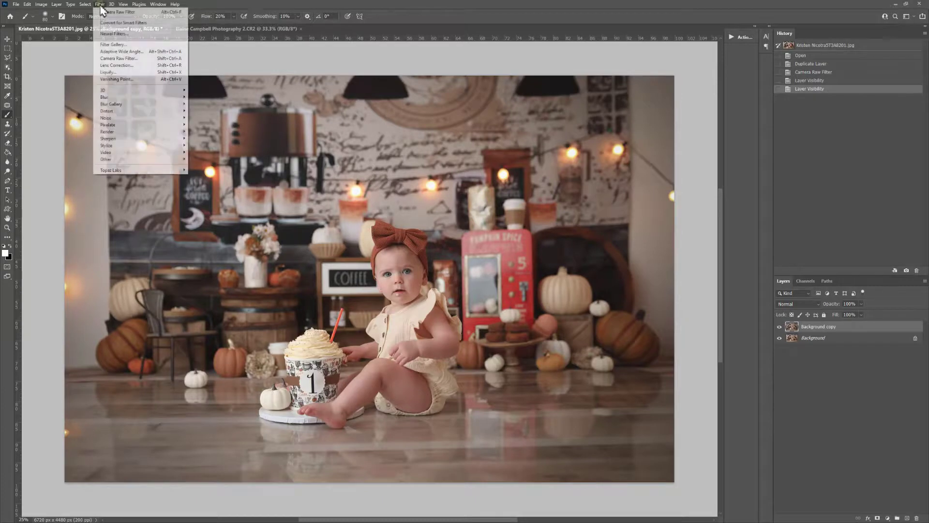
click(119, 57)
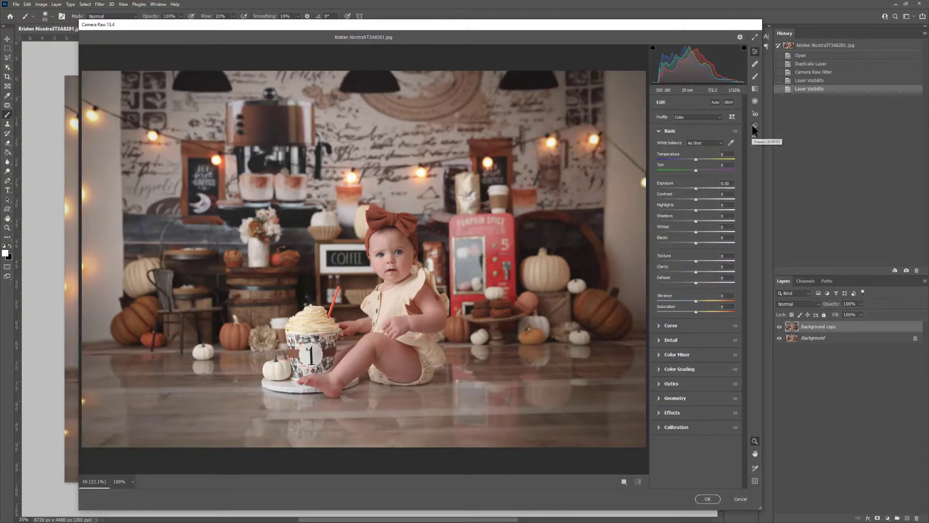
click(754, 126)
click(736, 102)
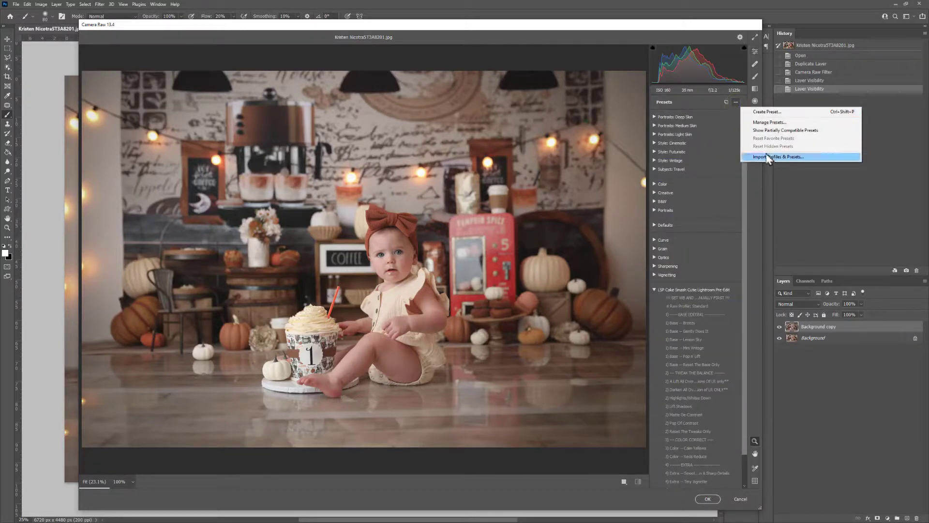
Collapse the Style: Futuristic and LSP Cake Smash preset groups and show the Brush adjustments.
click(724, 151)
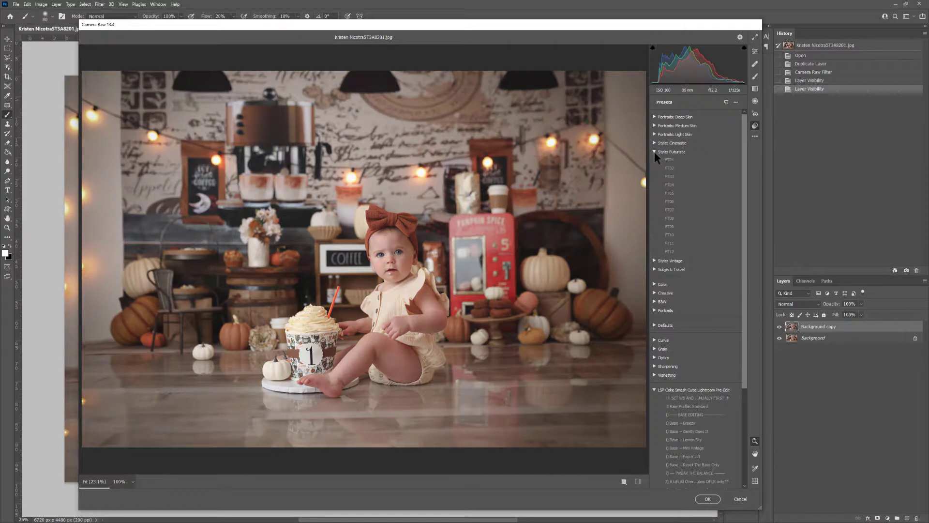
click(655, 151)
click(655, 290)
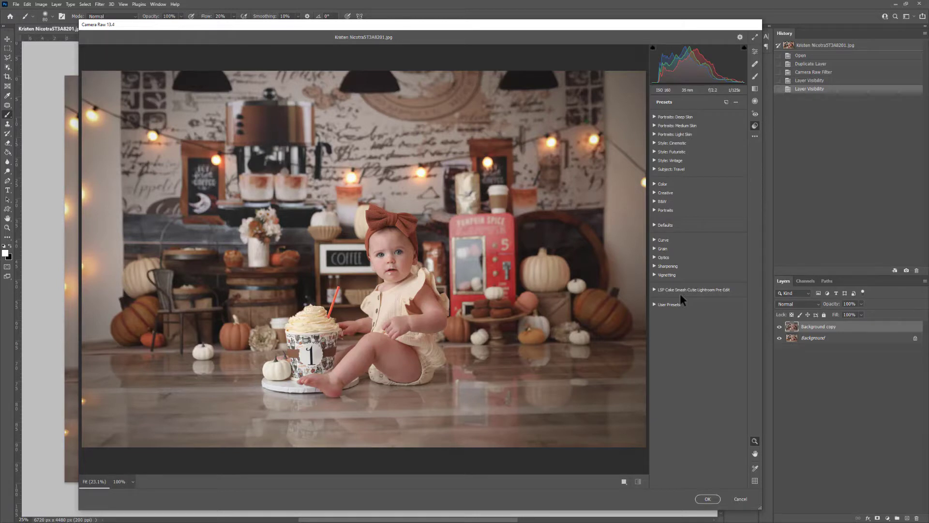
click(754, 76)
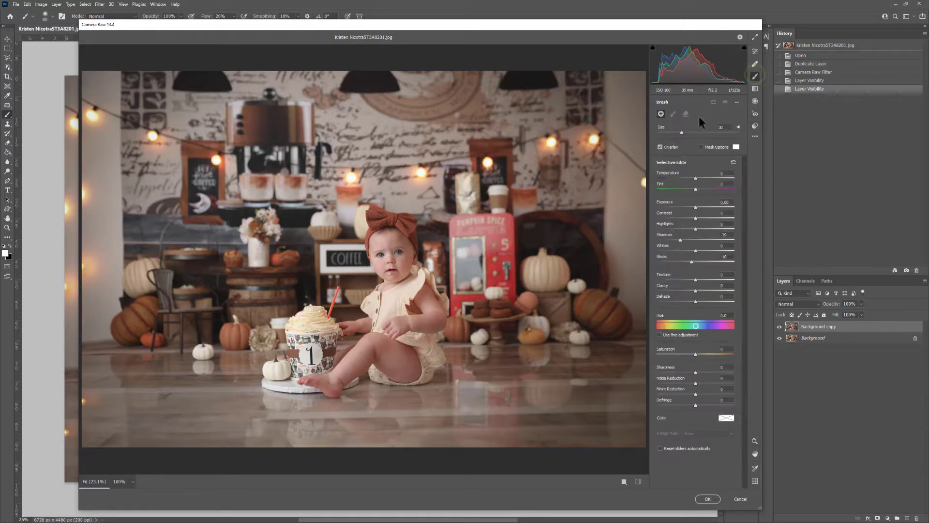
Confirm the Camera Raw dialog with OK, adding a second Camera Raw Filter history step.
click(708, 499)
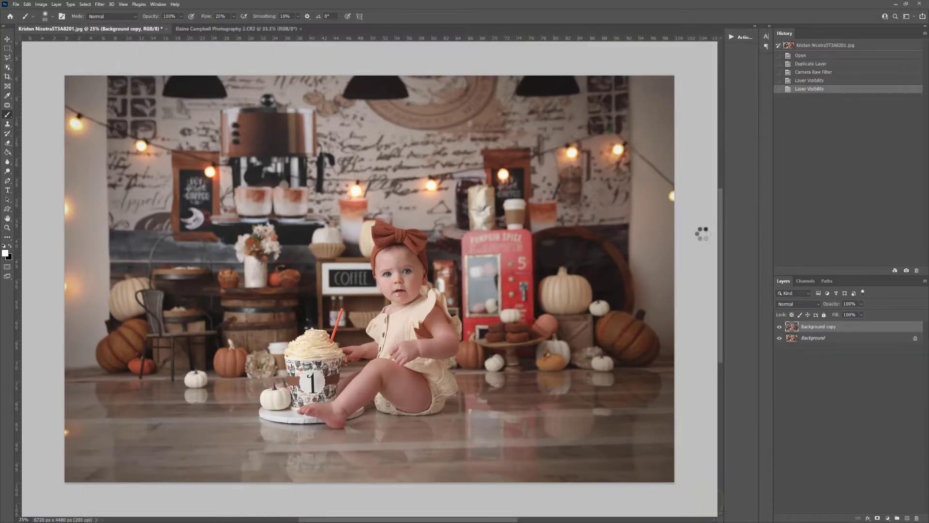